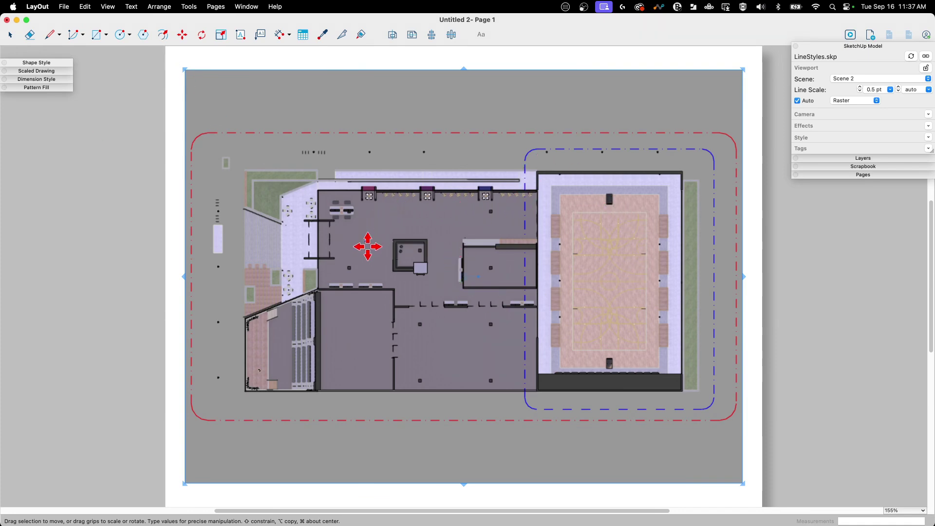
scroll(487, 281, up, 1)
scroll(458, 271, up, 2)
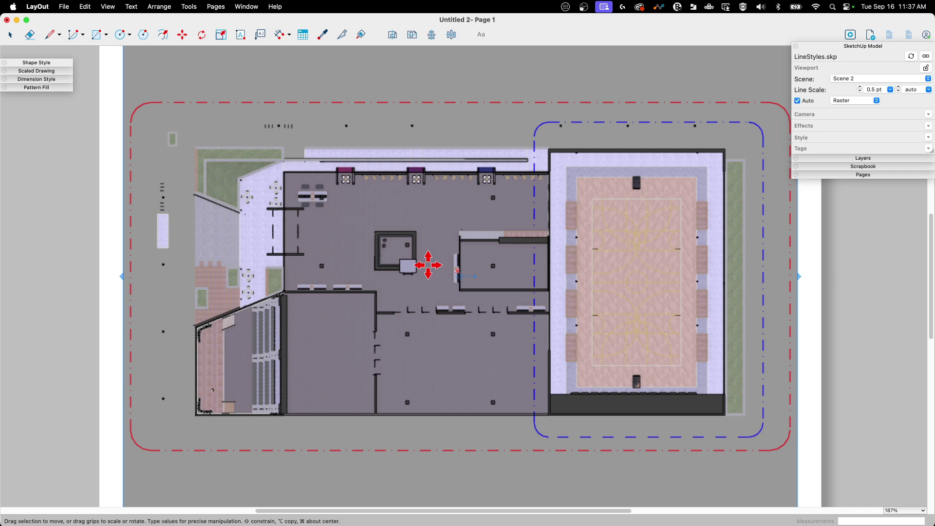
scroll(283, 217, down, 3)
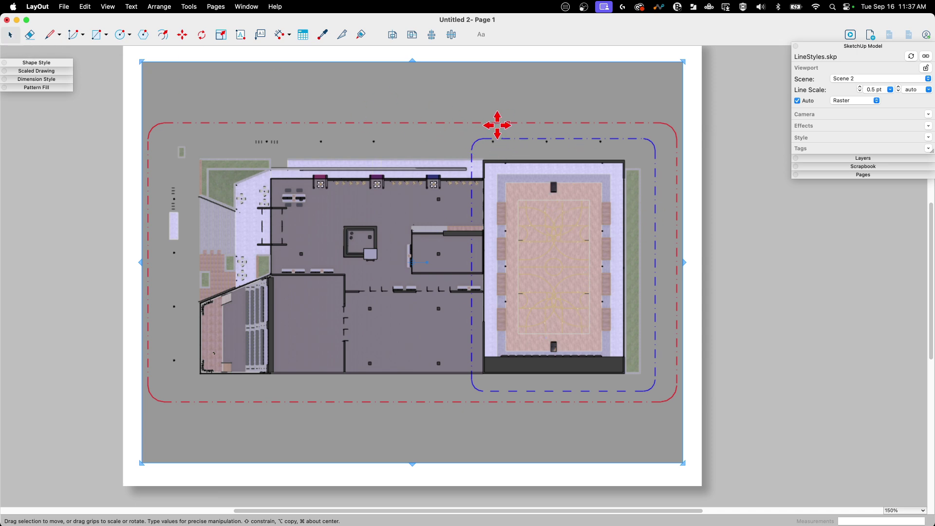
click(18, 36)
click(773, 194)
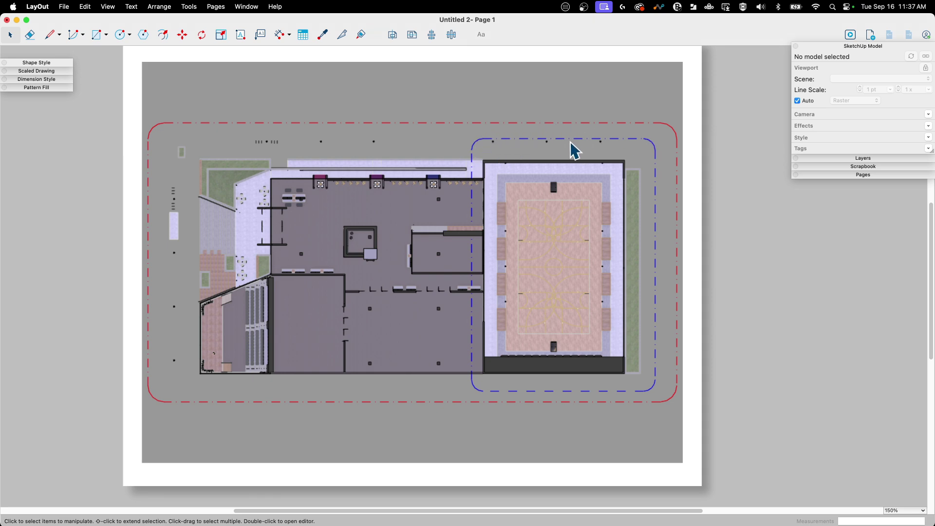
click(235, 163)
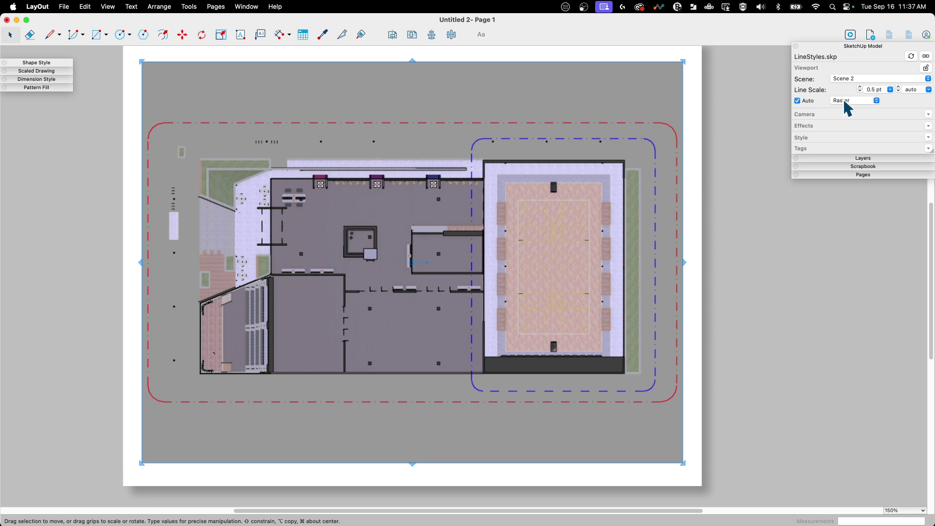
scroll(523, 129, up, 2)
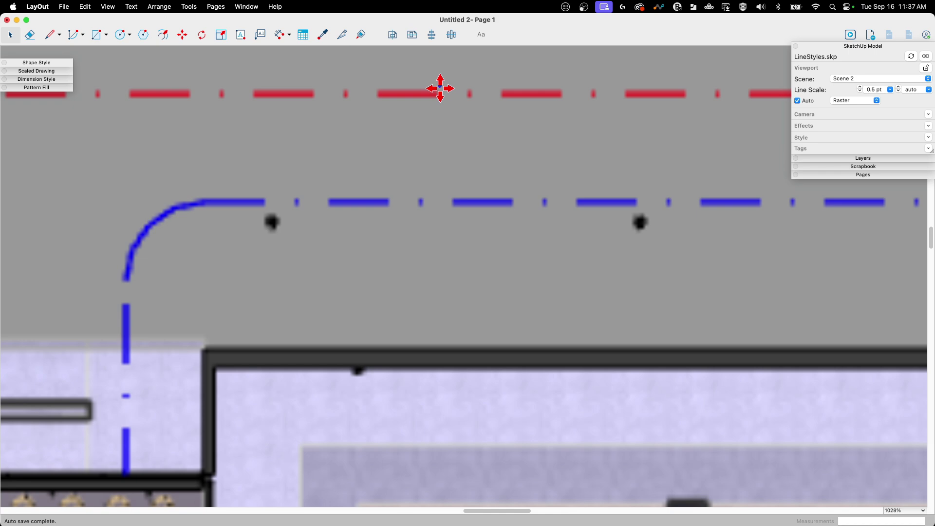
scroll(440, 88, down, 4)
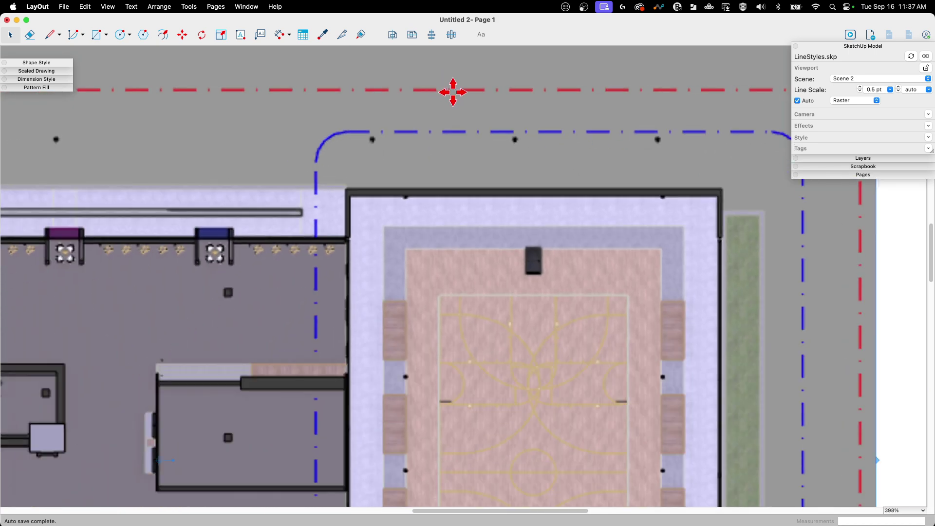
scroll(457, 92, down, 3)
scroll(750, 103, down, 3)
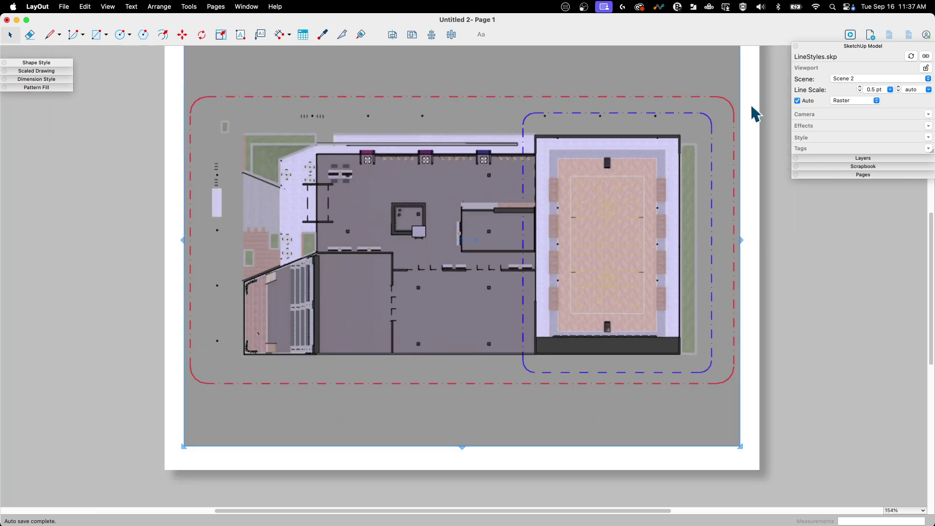
scroll(667, 64, up, 1)
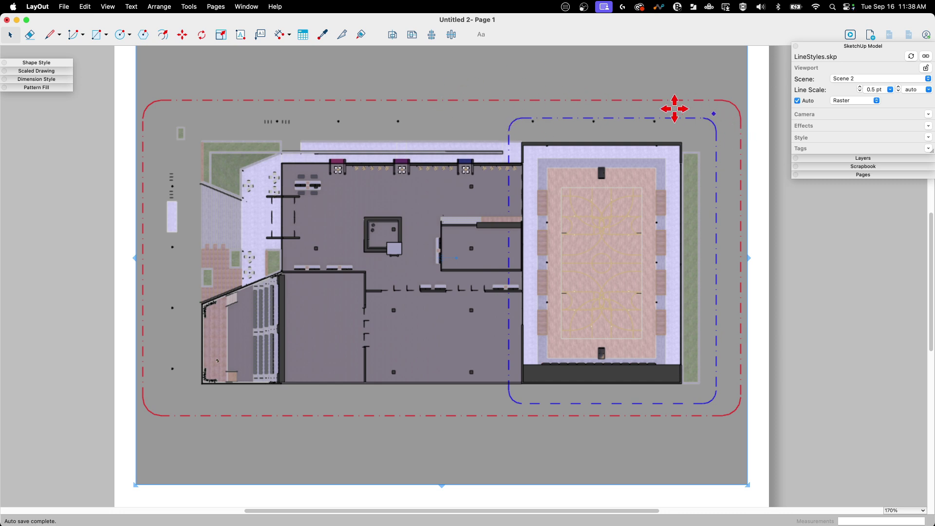
Select the LineStyles.skp floor-plan viewport and change its render mode to Hybrid
click(10, 35)
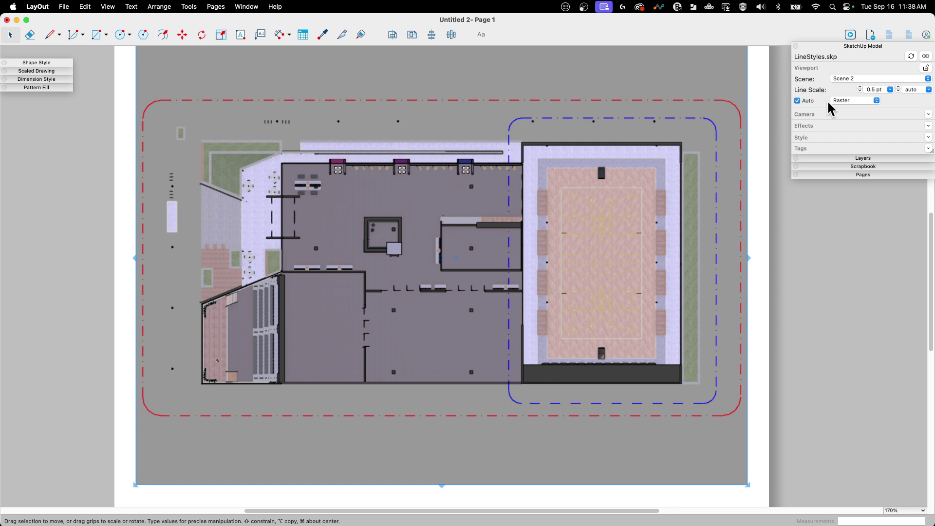
click(846, 103)
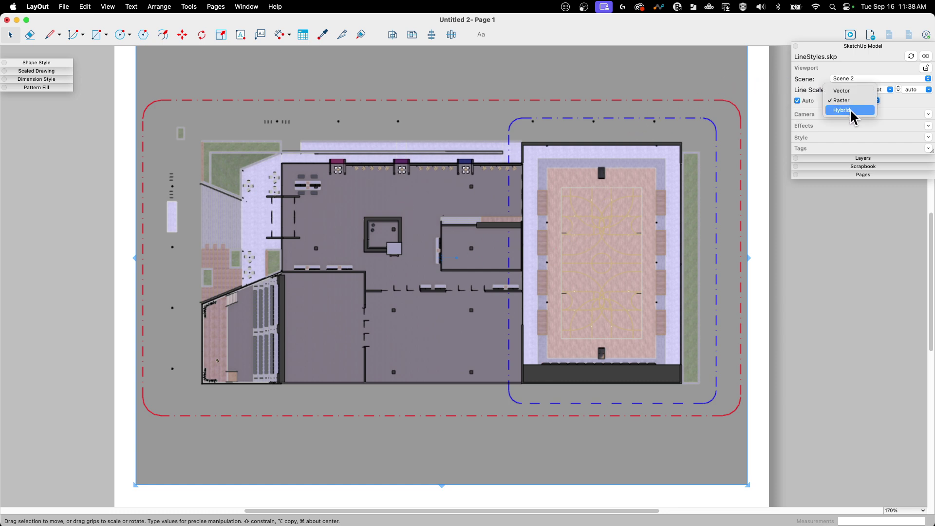
click(850, 111)
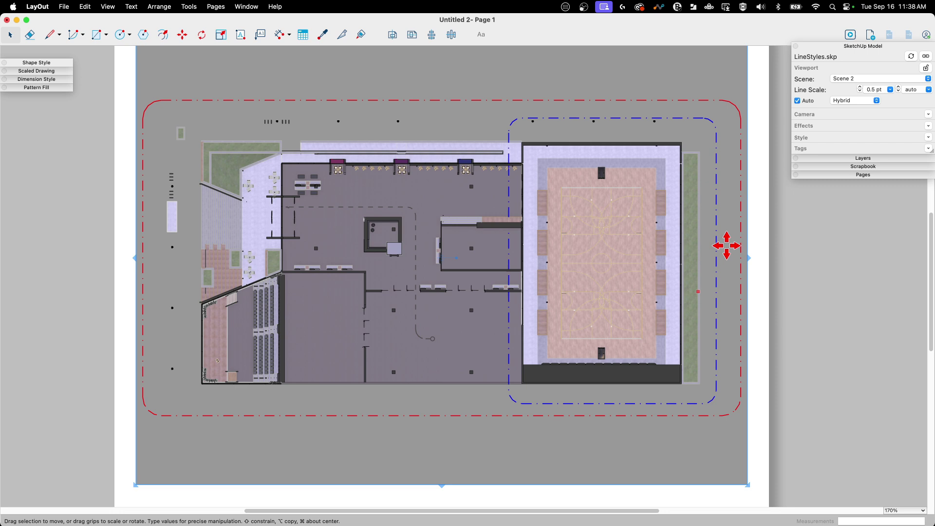
scroll(601, 96, up, 12)
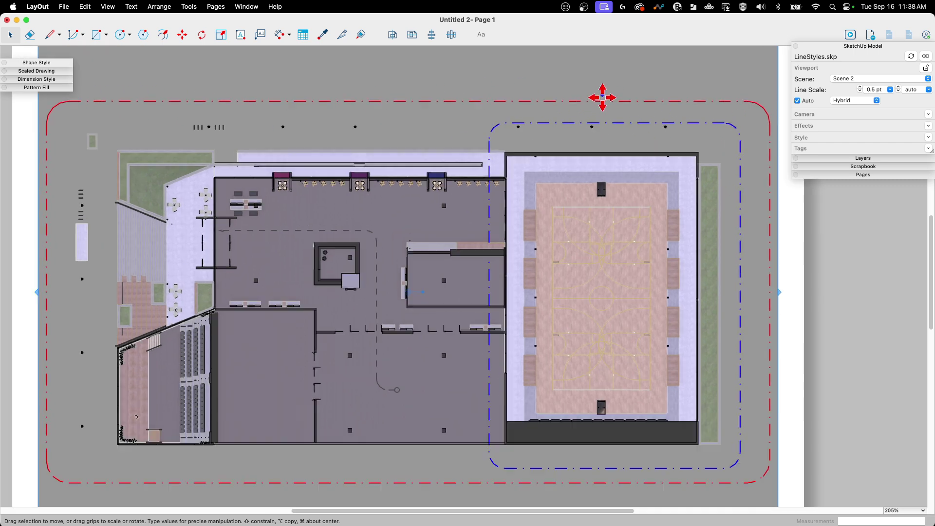
scroll(516, 94, down, 15)
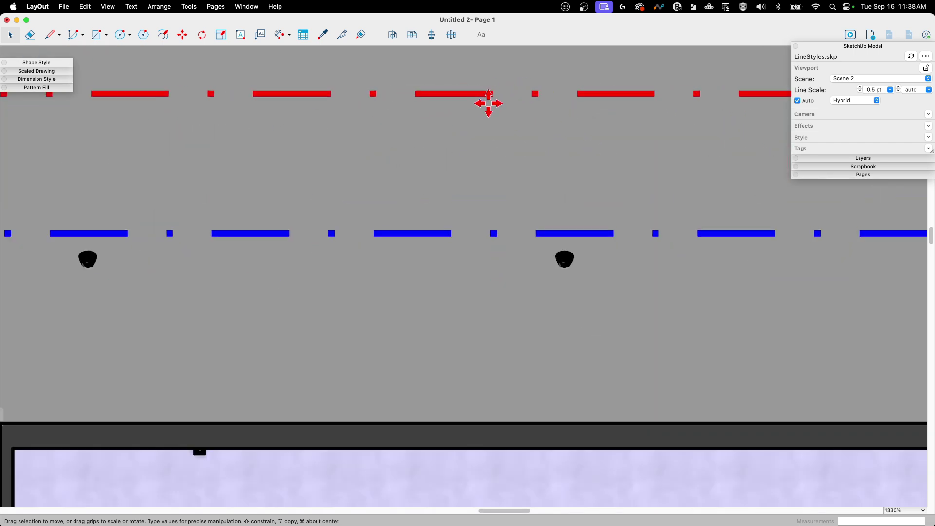
scroll(460, 443, up, 10)
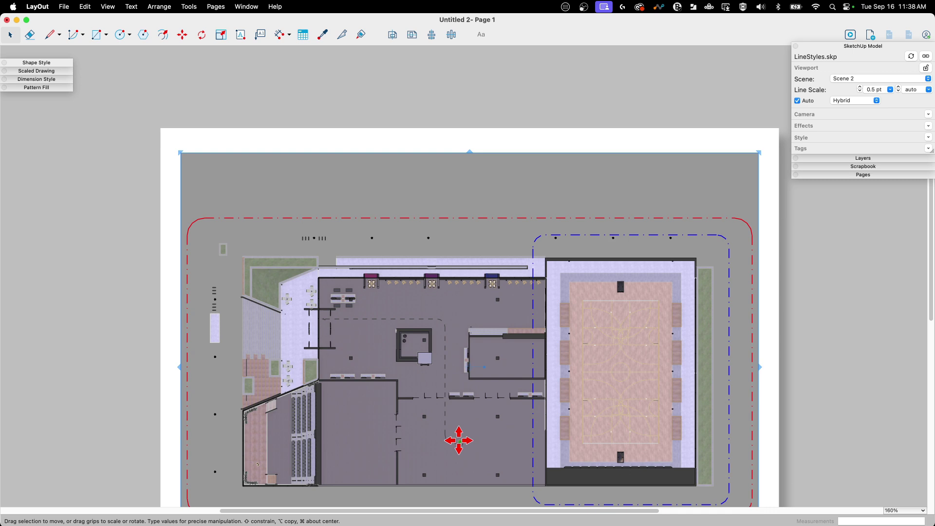
scroll(427, 429, up, 2)
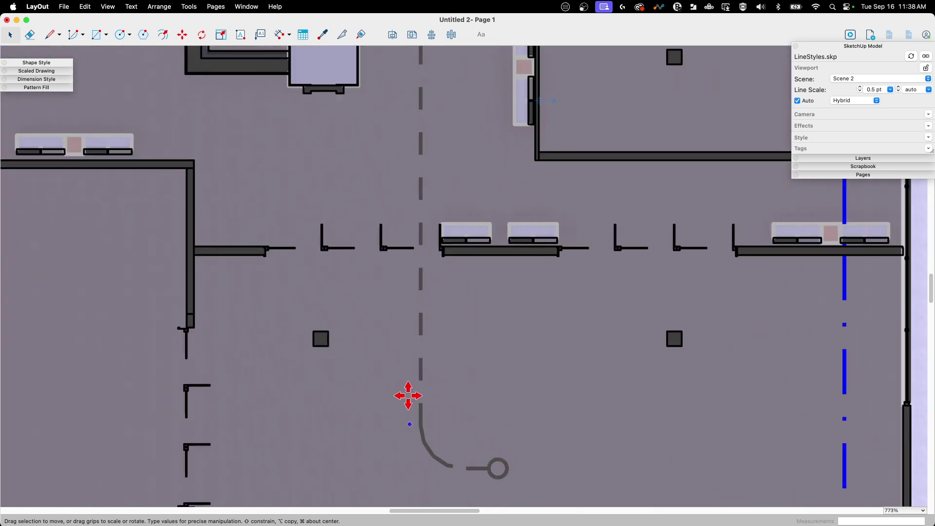
scroll(419, 263, down, 6)
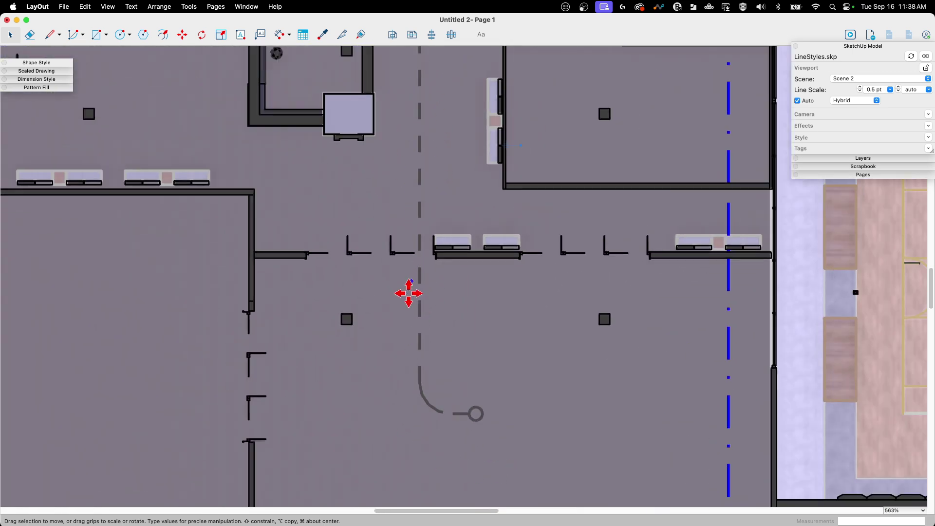
scroll(408, 287, down, 3)
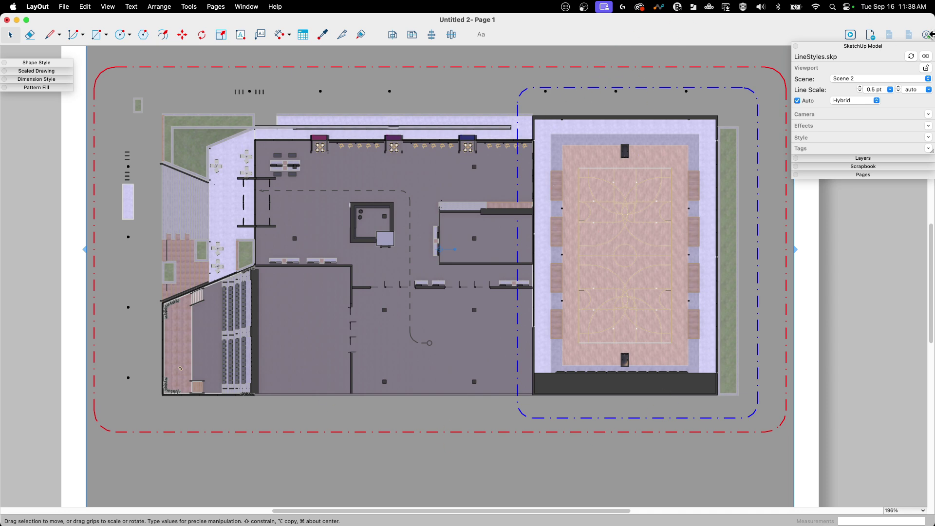
In the model's Tags list, replace the Outline tag's dash-dot line style with a plain dashed pattern
click(929, 148)
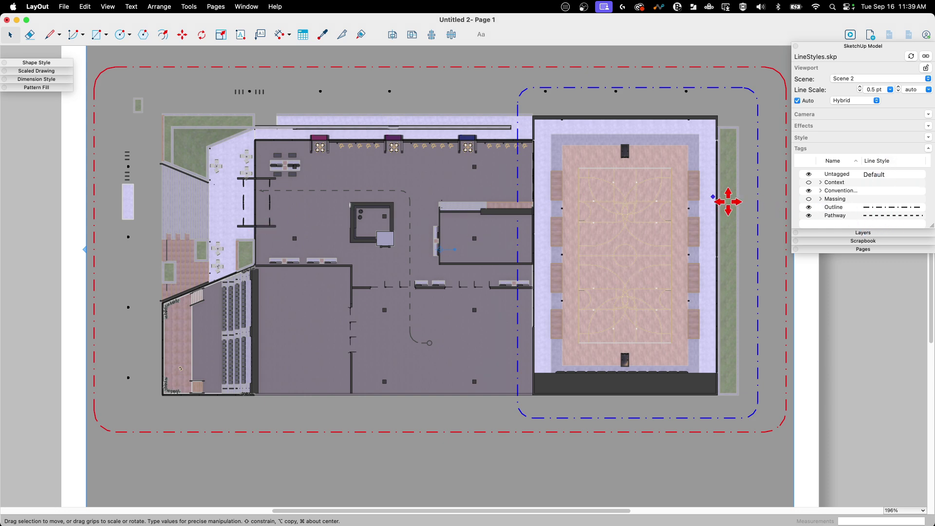
double_click(876, 207)
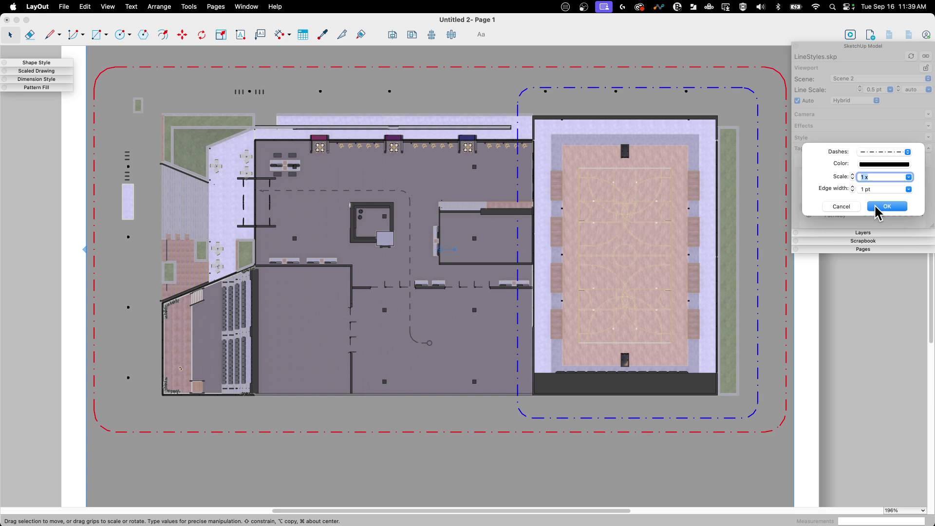
click(904, 153)
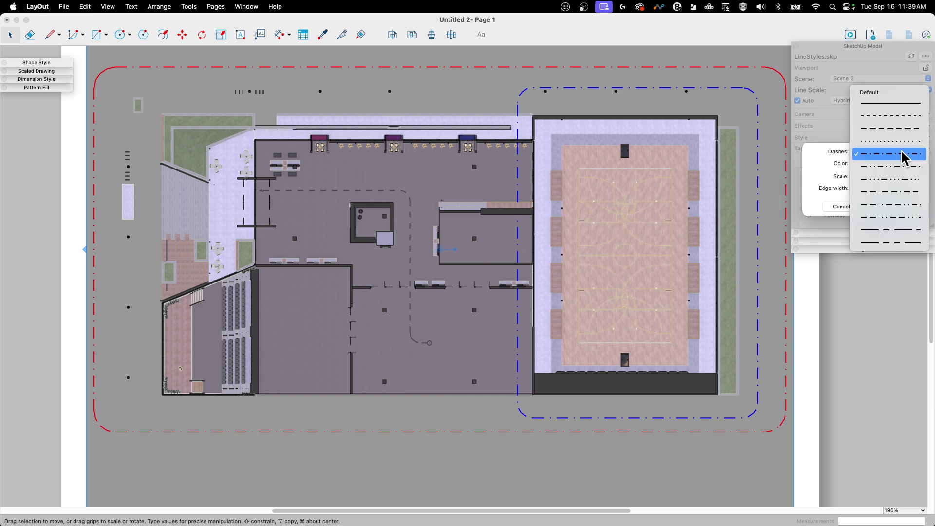
click(897, 120)
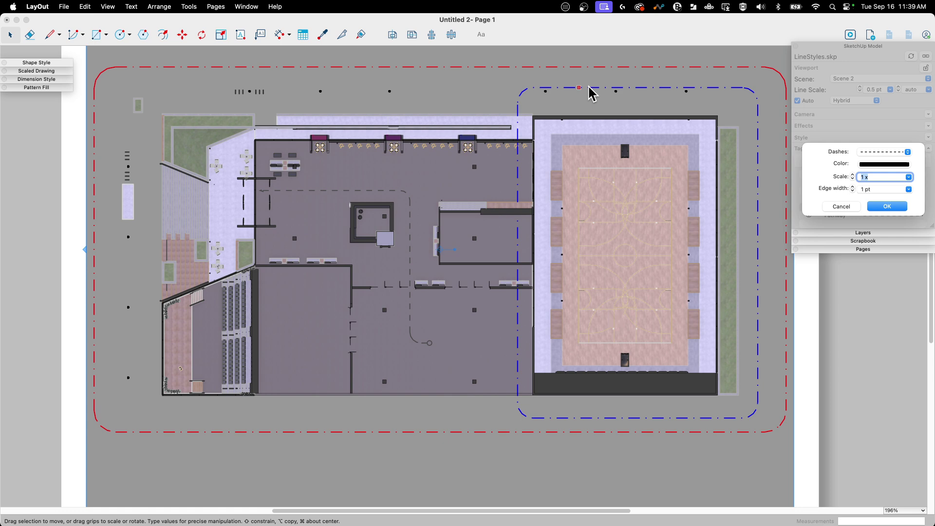
click(887, 206)
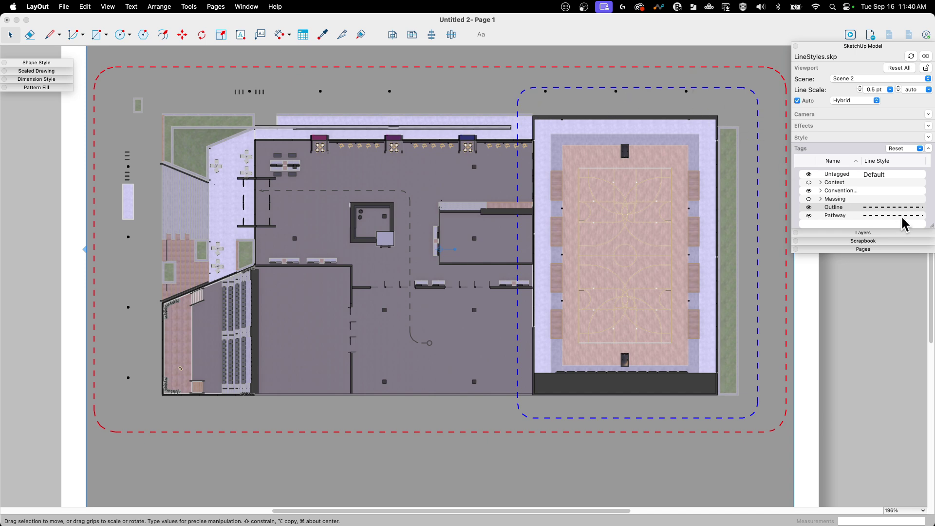
Increase the Outline tag's dash scale to 2 x
click(887, 208)
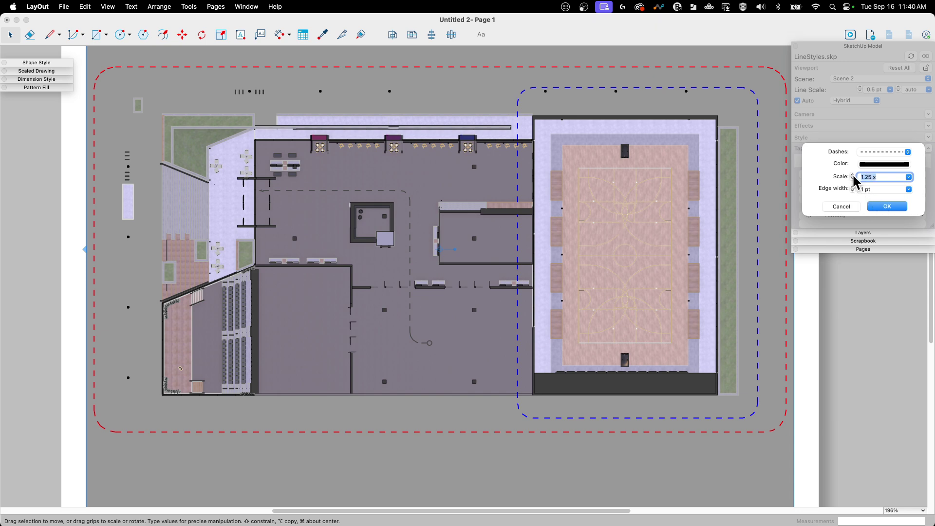
click(852, 175)
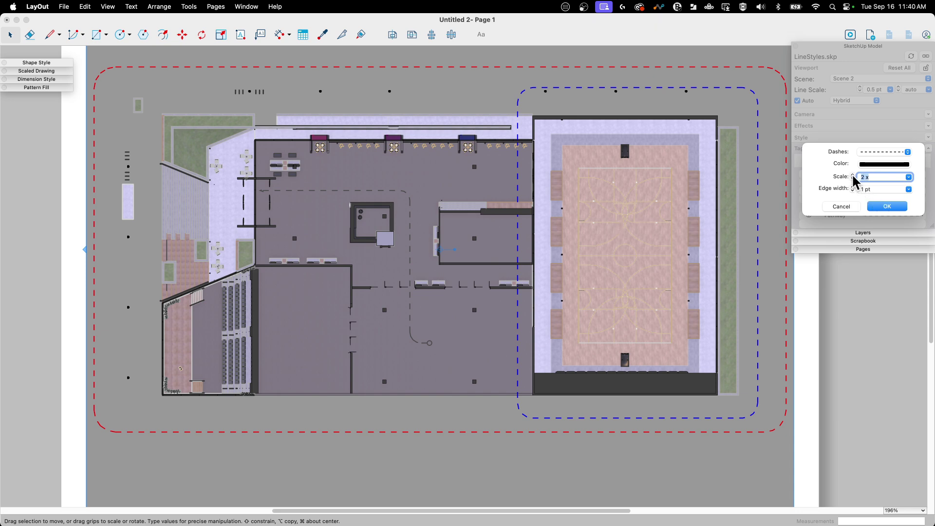
click(887, 207)
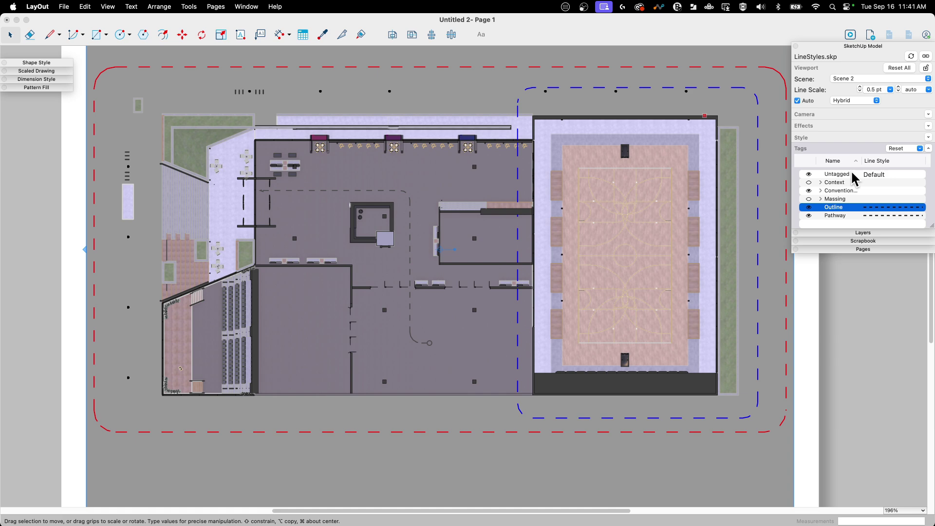
Set the Outline tag's dashed line edge width to 2 pt
click(875, 208)
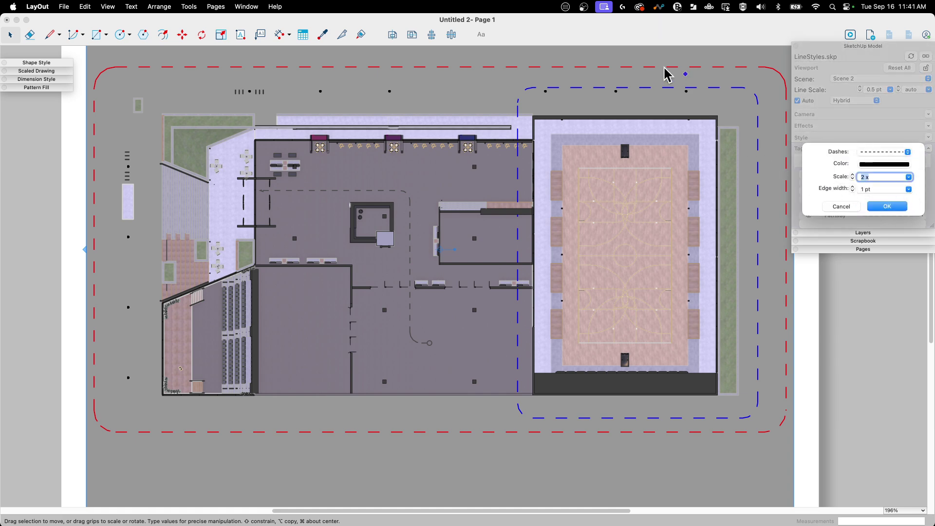
click(909, 190)
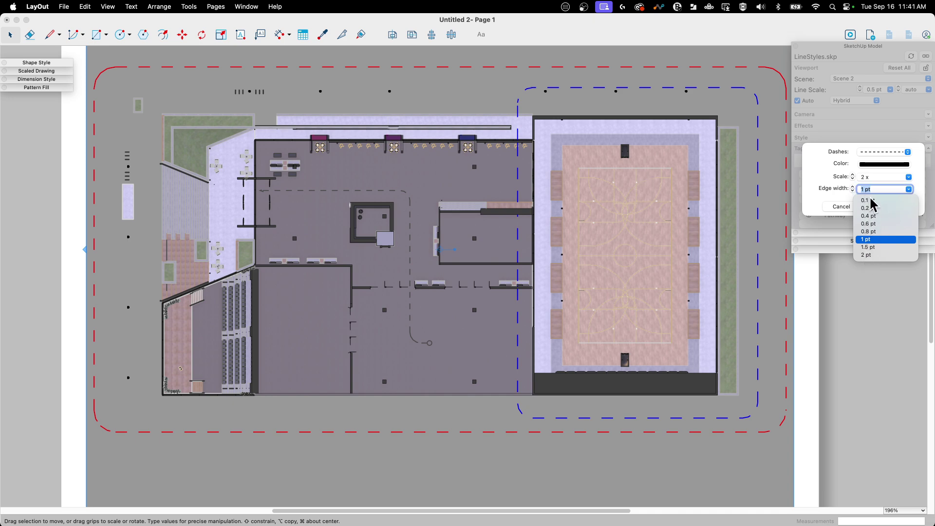
click(867, 254)
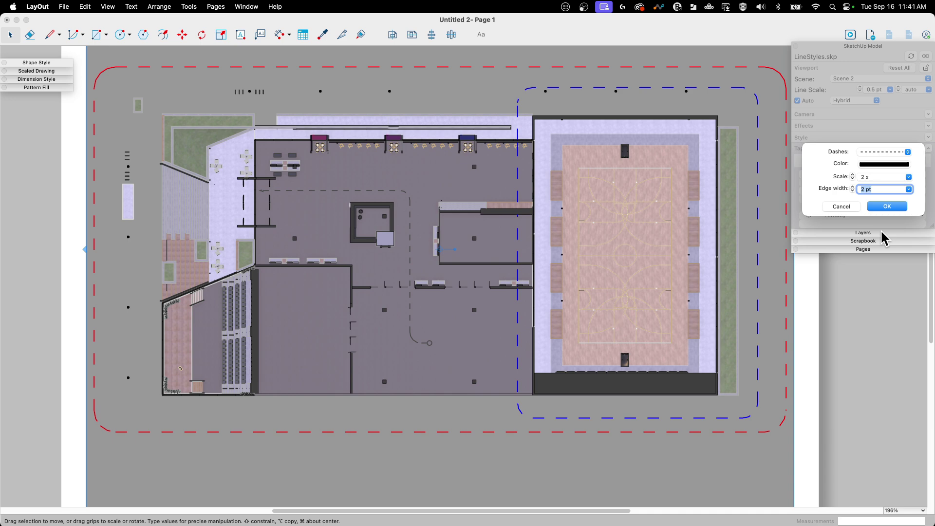
click(892, 207)
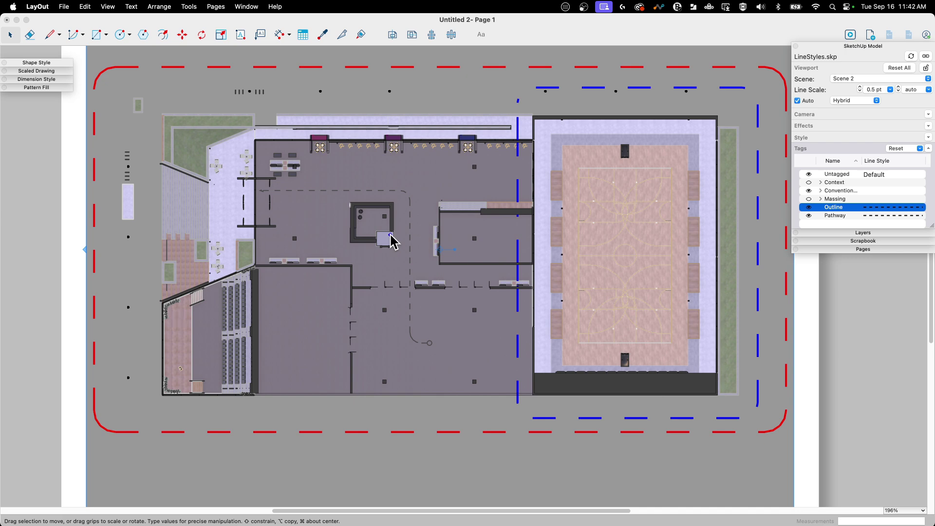
Restyle the Pathway tag's walkway line as a fine dash at 1 x scale with a thin edge width
scroll(392, 240, up, 4)
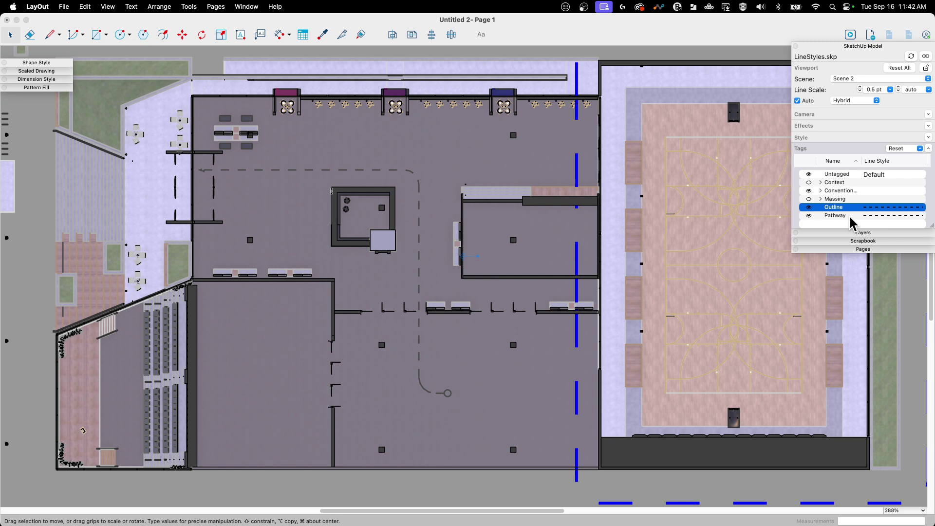
click(884, 215)
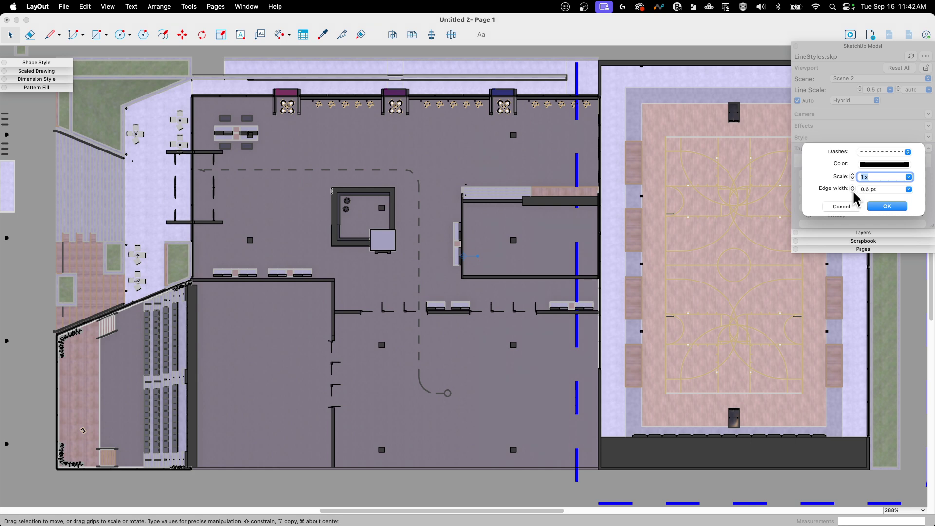
click(887, 206)
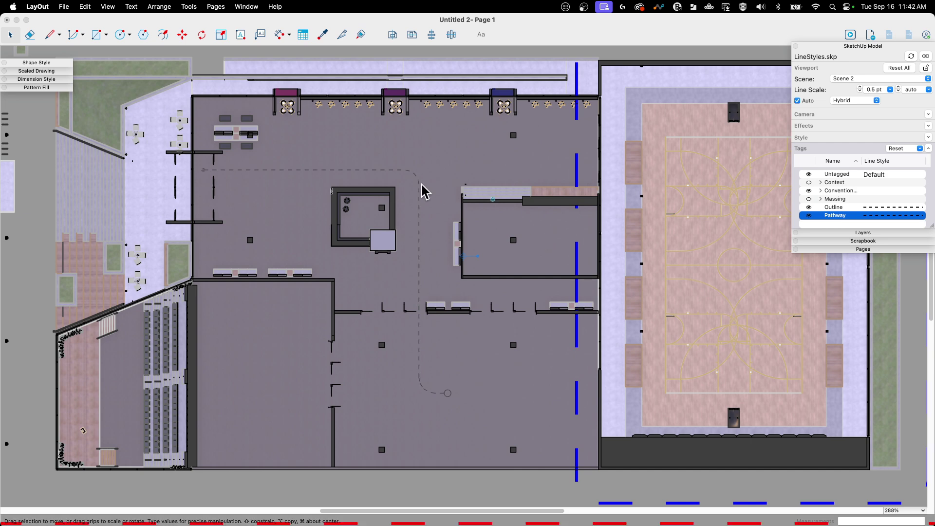
Lower the Outline tag's dash scale from 2 x to 1.25 x, keeping the 2 pt width
scroll(409, 177, down, 3)
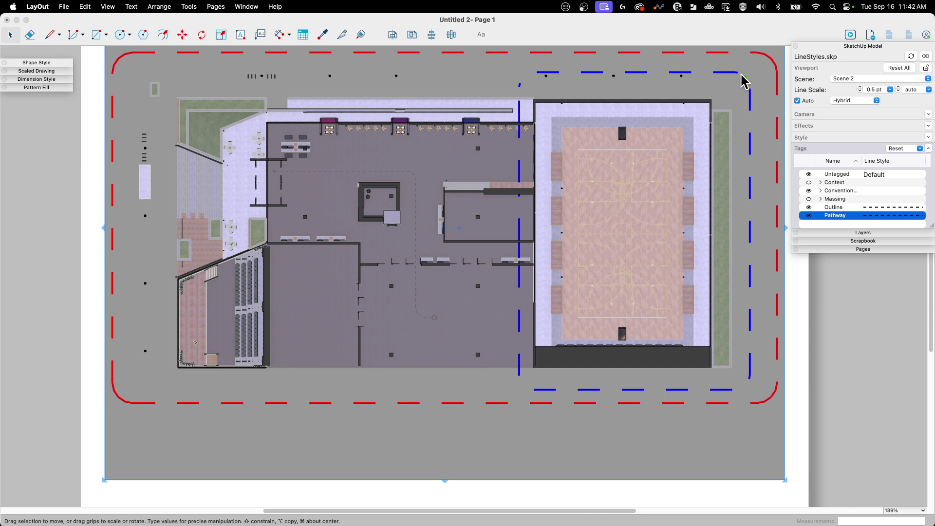
scroll(495, 185, up, 2)
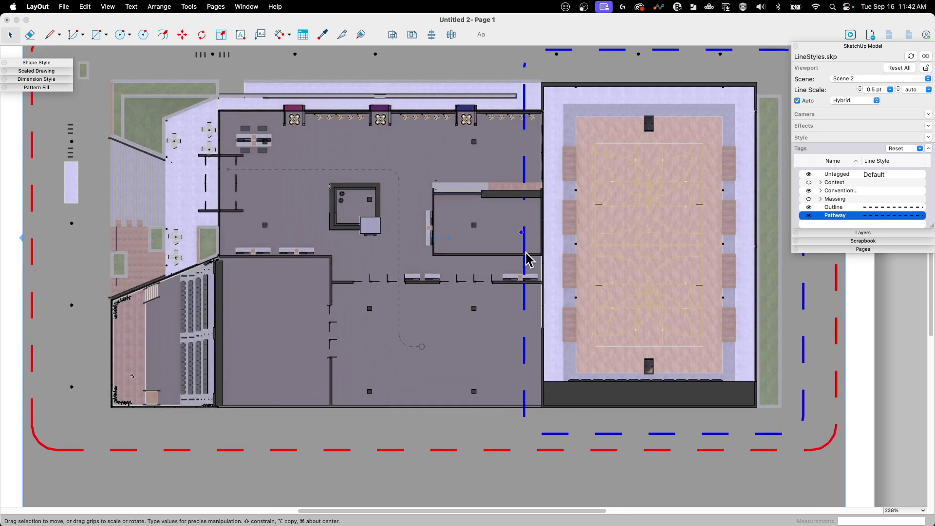
scroll(528, 254, down, 2)
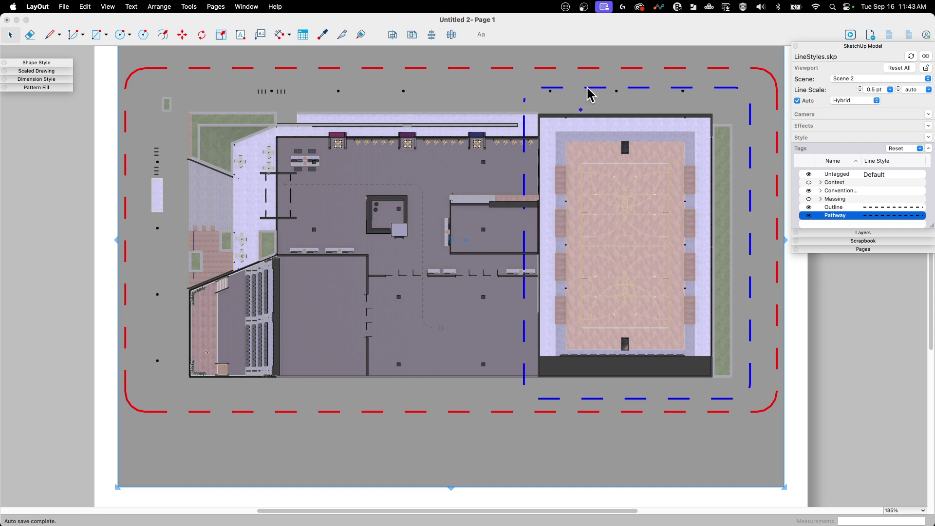
click(849, 208)
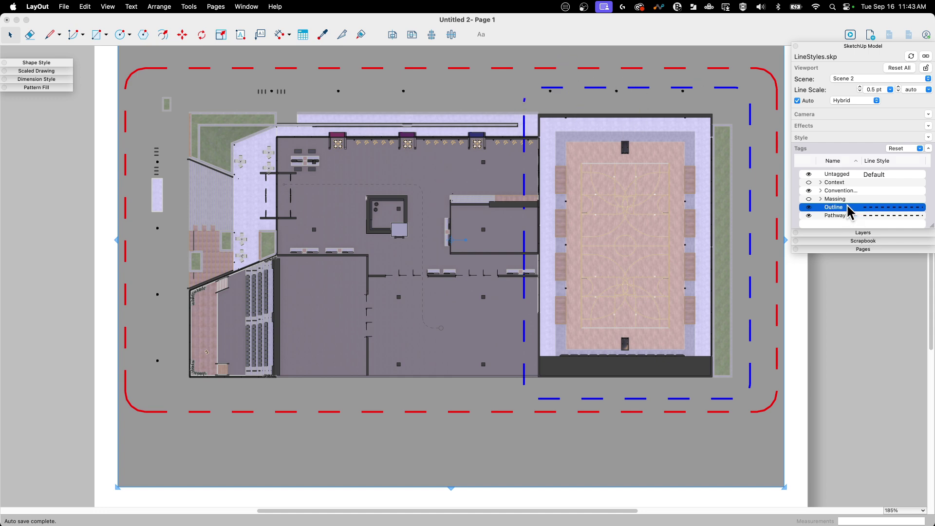
click(887, 208)
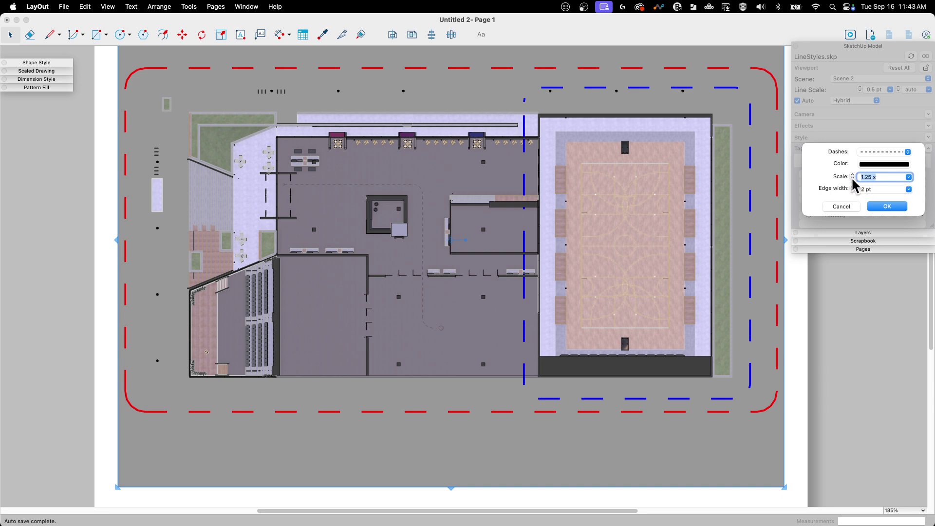
click(886, 206)
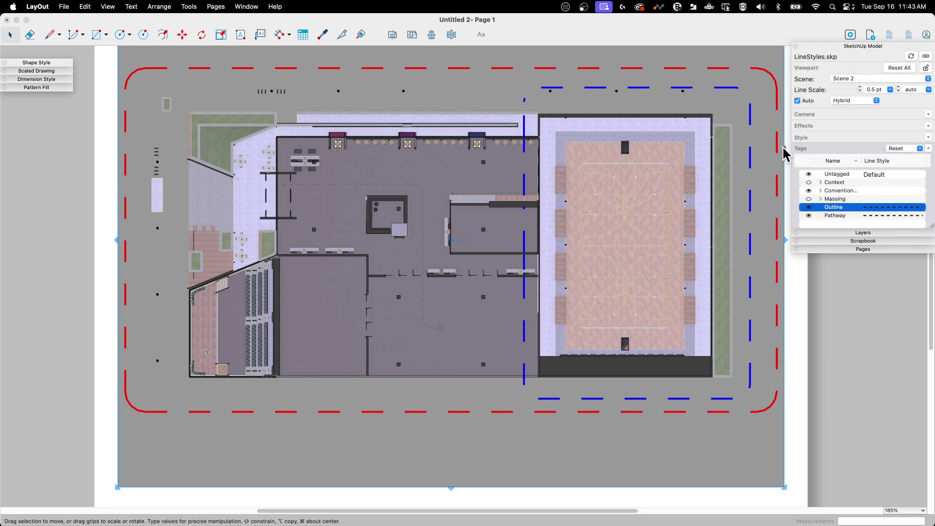